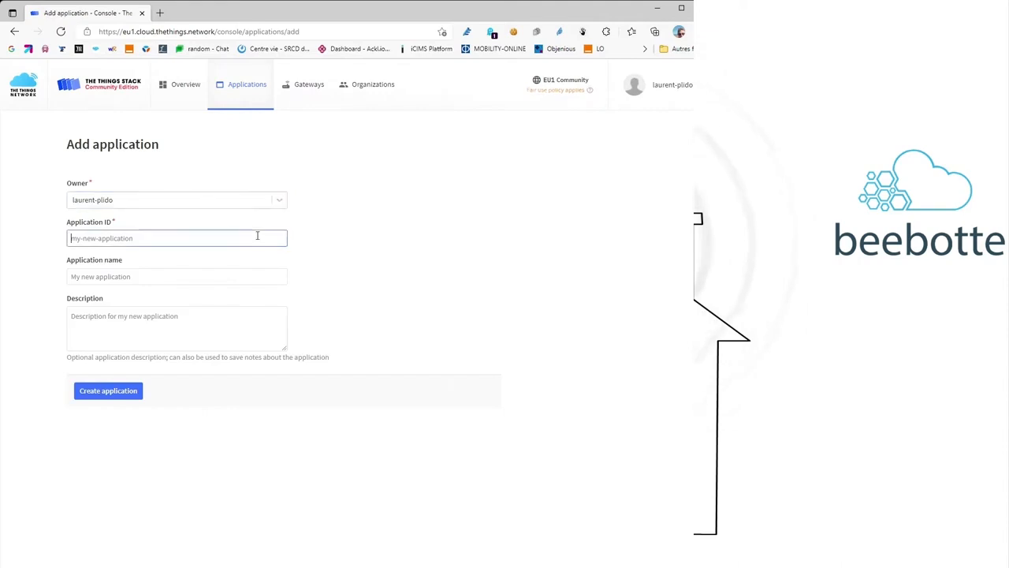
# - Create the application with ID plido-app and name 'application for BME280'
pyautogui.write('plido-app')
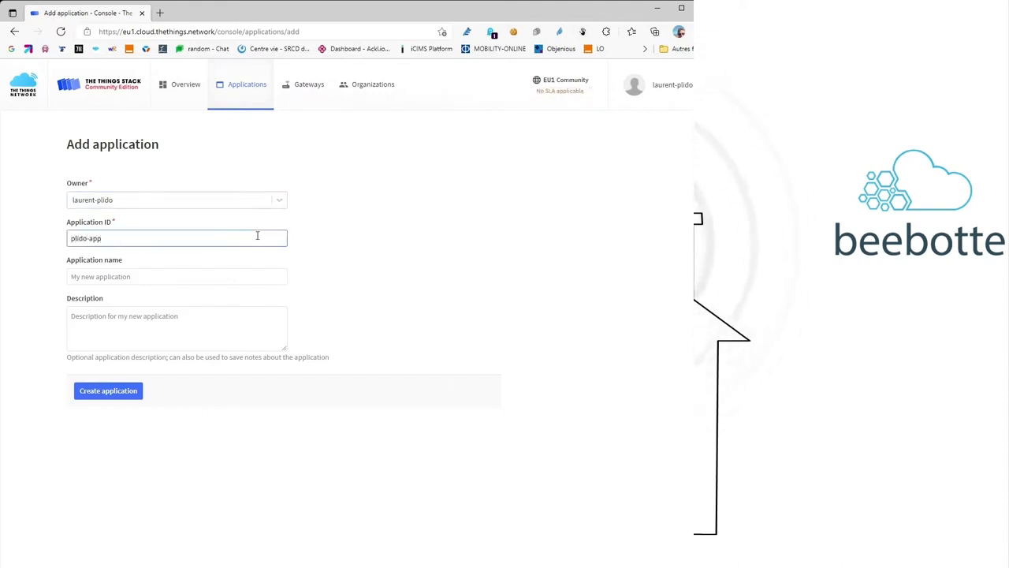
pyautogui.click(251, 280)
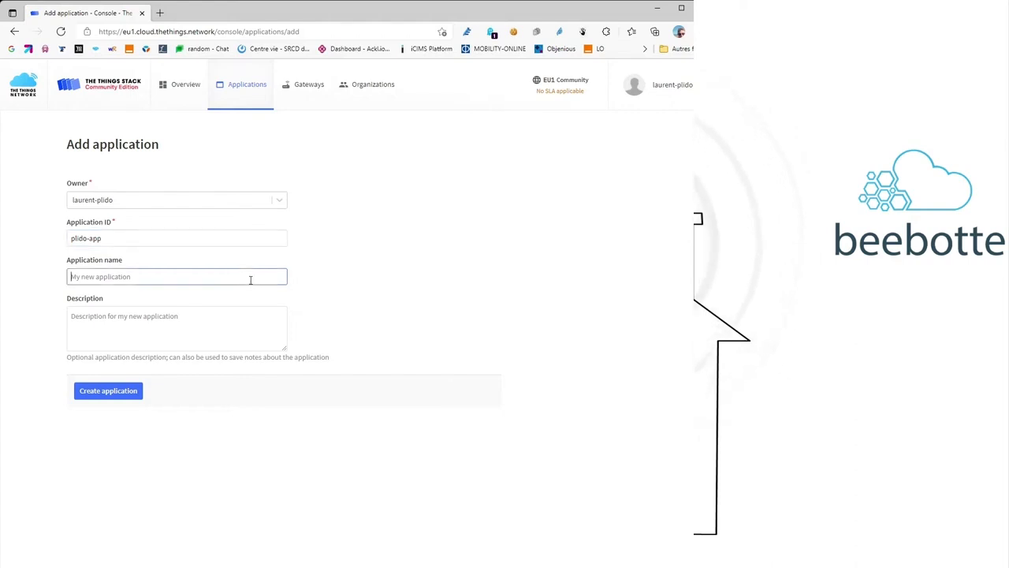
pyautogui.write('application for B')
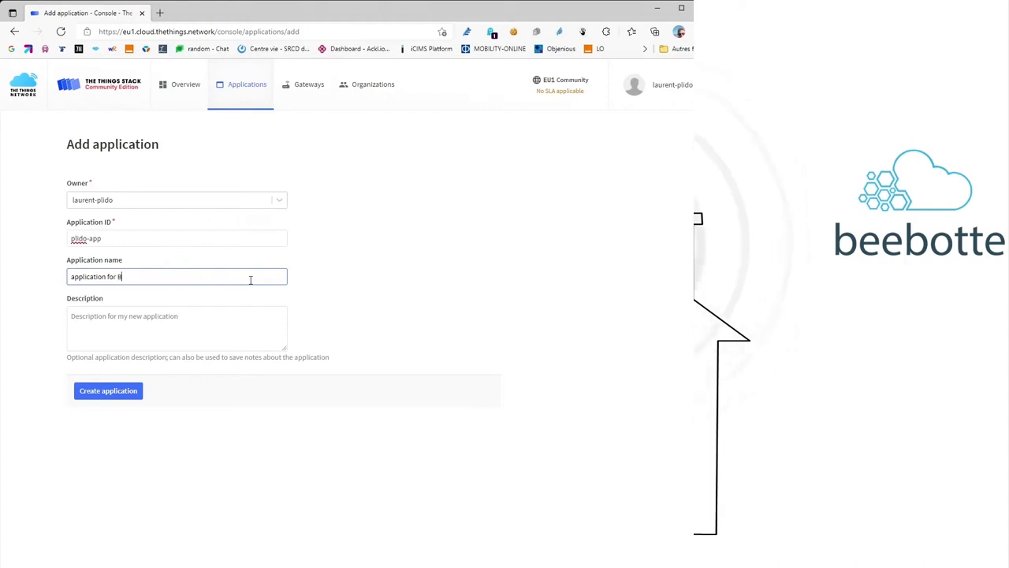
pyautogui.write('ME280')
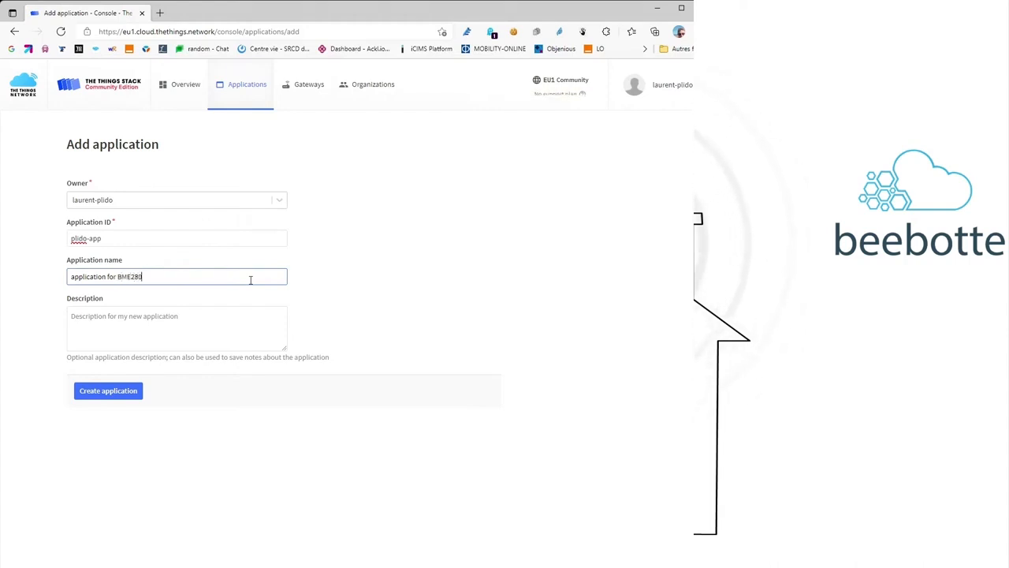
pyautogui.click(109, 394)
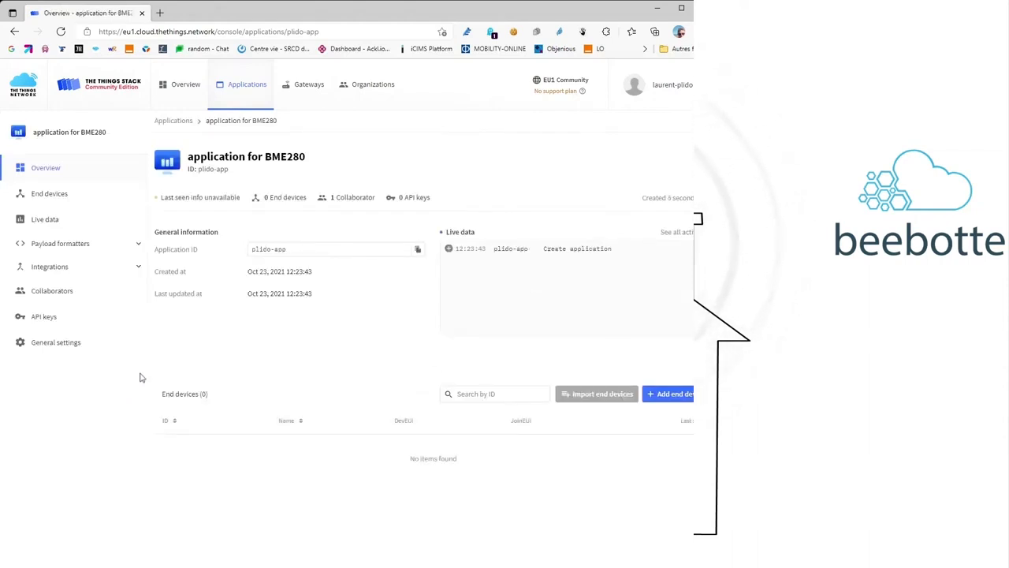
# - Begin manual end-device registration with Europe 863-870 MHz (SF9), MAC V1.0.2 and PHY V1.0.2 REV A
pyautogui.click(272, 198)
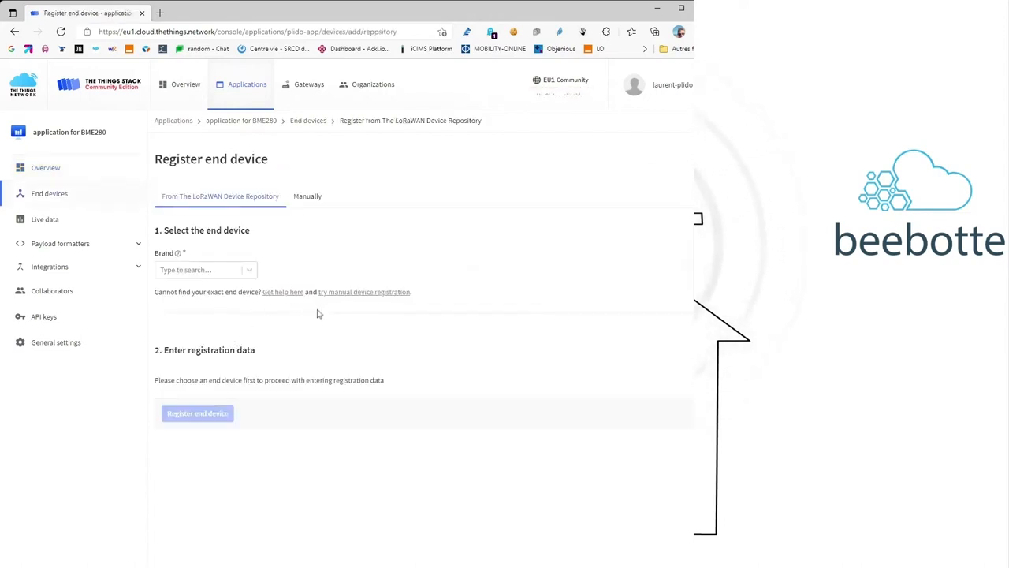
pyautogui.click(360, 298)
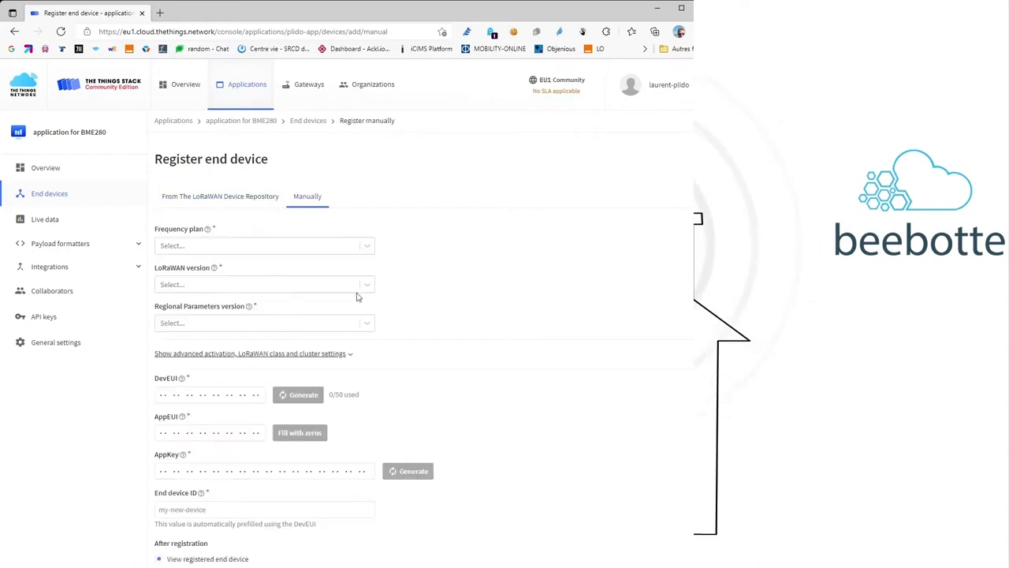
pyautogui.click(289, 253)
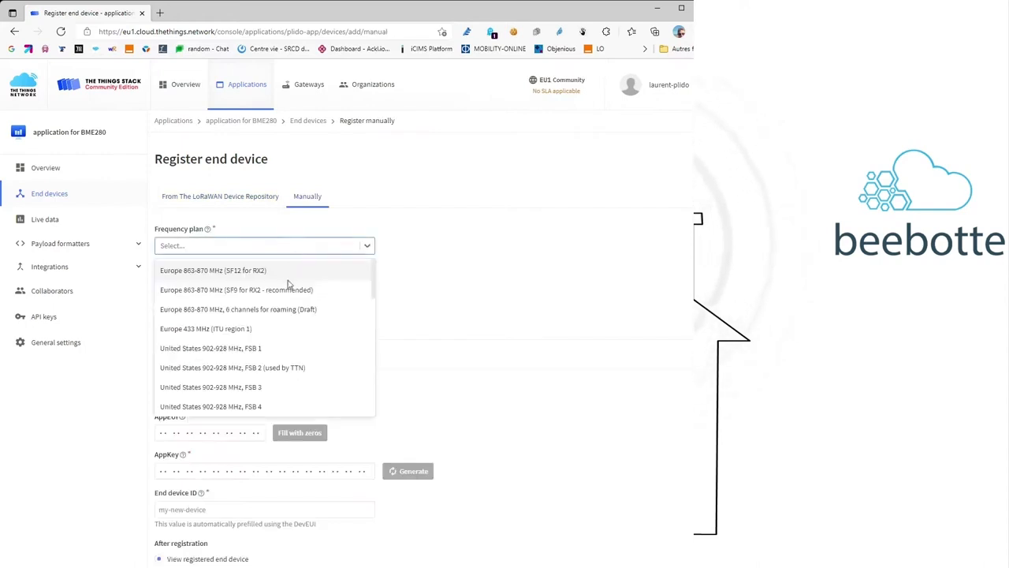
pyautogui.click(289, 290)
pyautogui.click(287, 285)
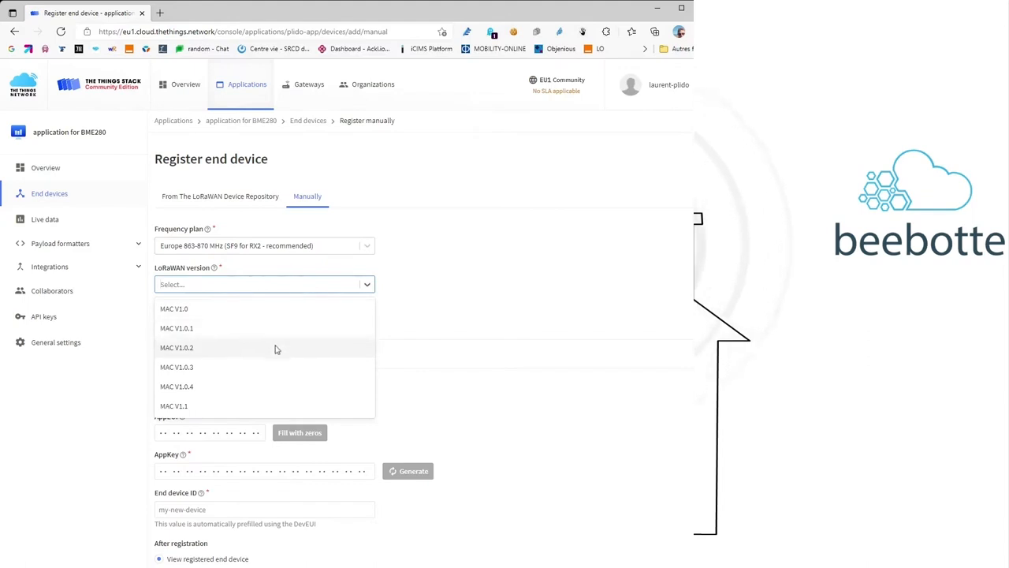
pyautogui.click(276, 348)
pyautogui.click(268, 321)
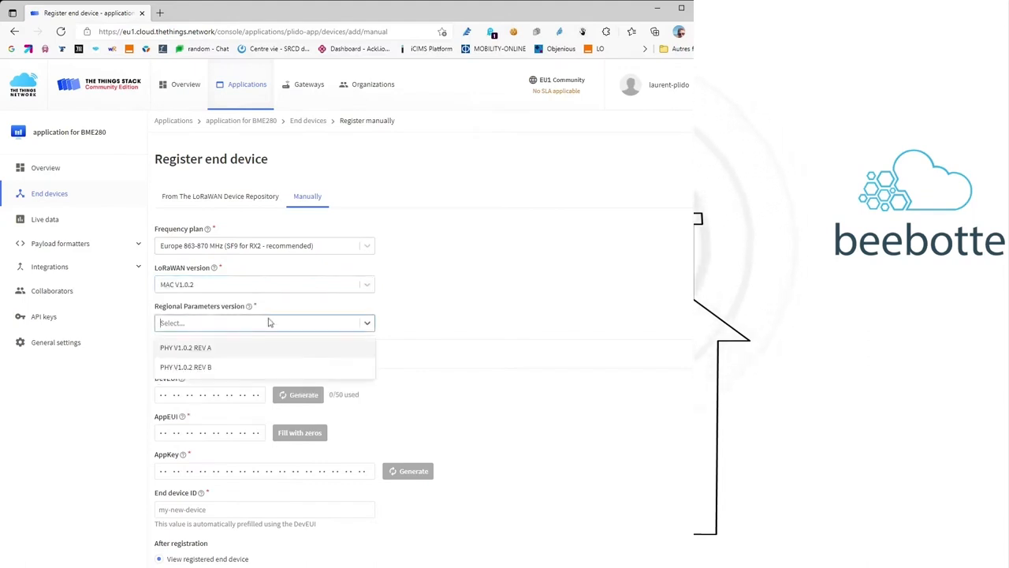
pyautogui.click(265, 348)
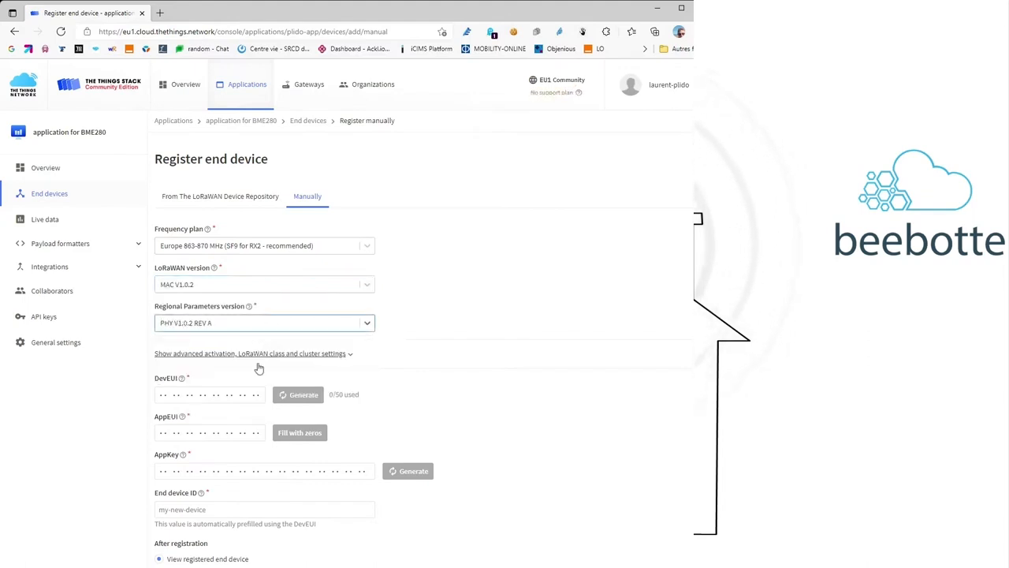
pyautogui.click(223, 393)
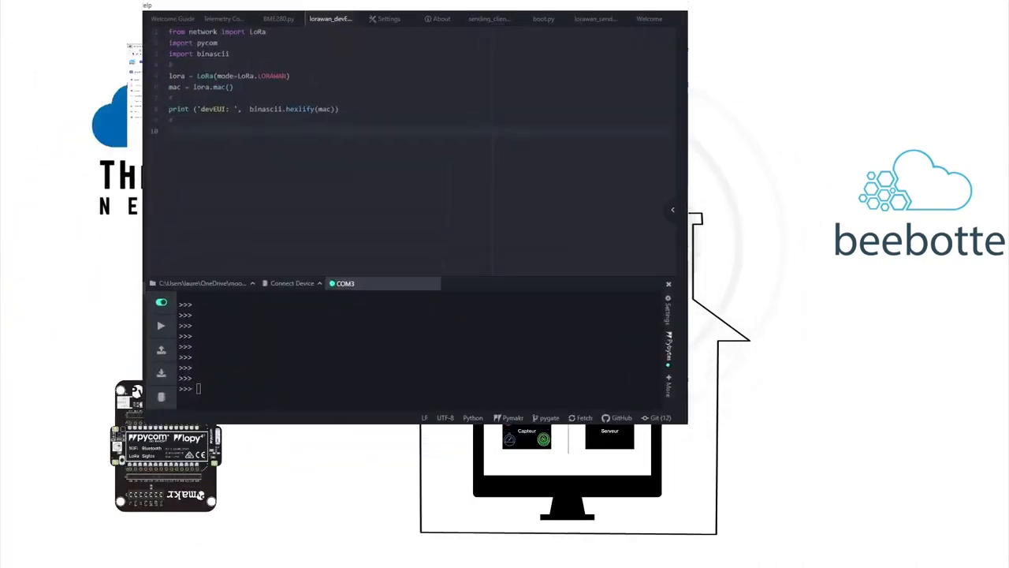
# - Run the devEUI script on the LoPy4 and select the printed devEUI value
pyautogui.click(160, 327)
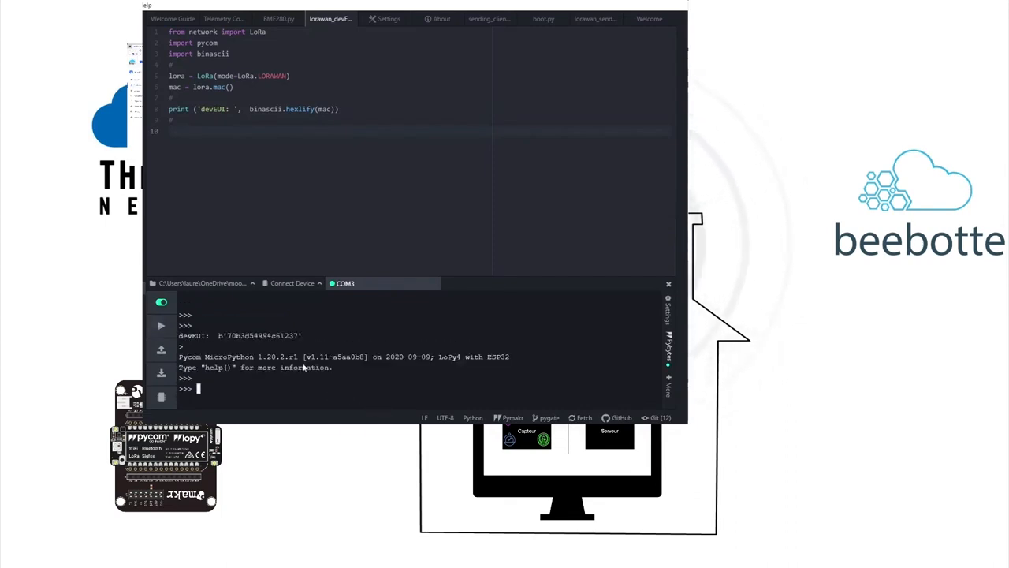
pyautogui.doubleClick(283, 335)
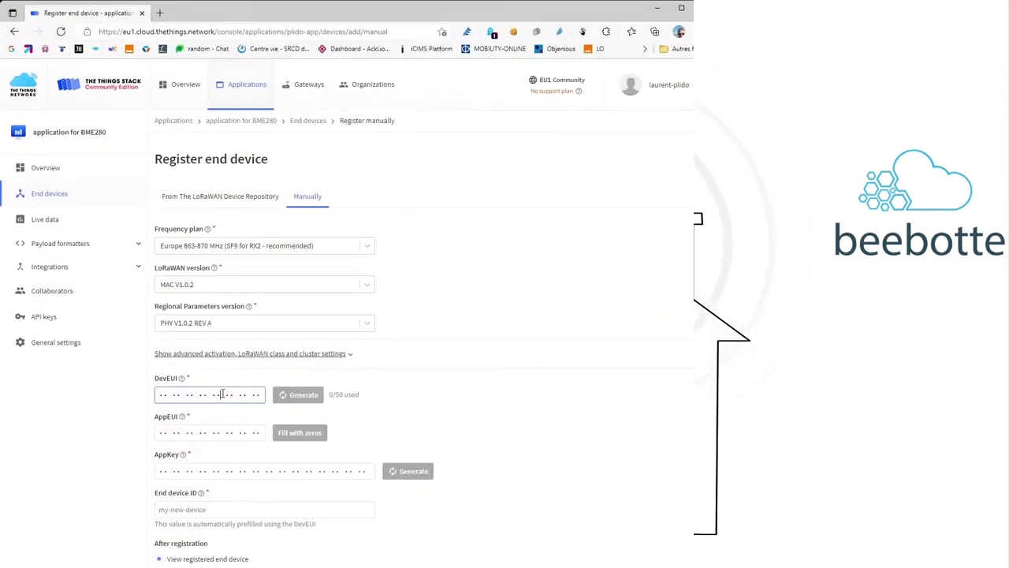
# - Register the device with the pasted DevEUI, zero AppEUI and generated AppKey, then copy the AppKey
pyautogui.write('70 B3 D5 49 94 C6 12 37')
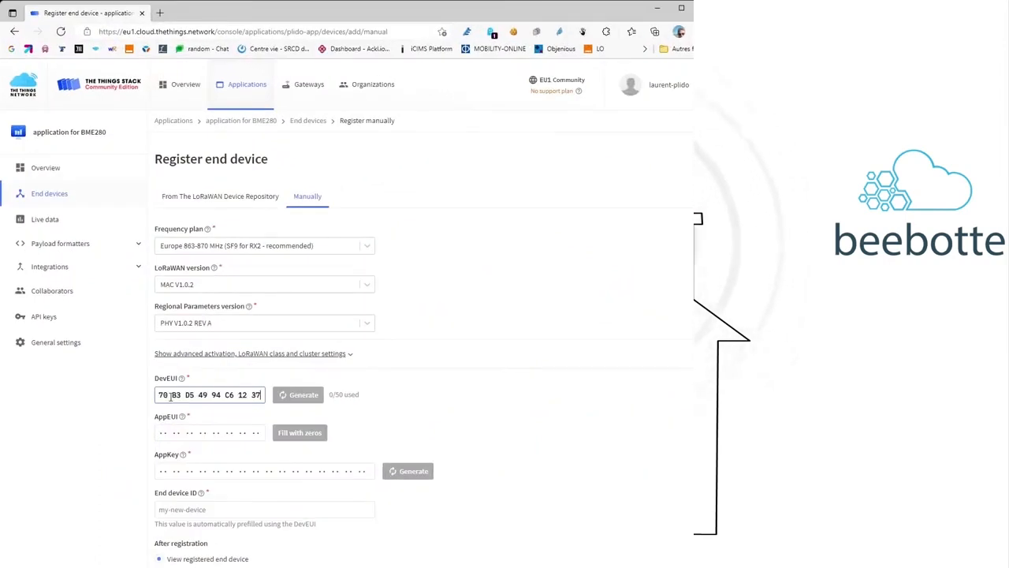
pyautogui.click(293, 441)
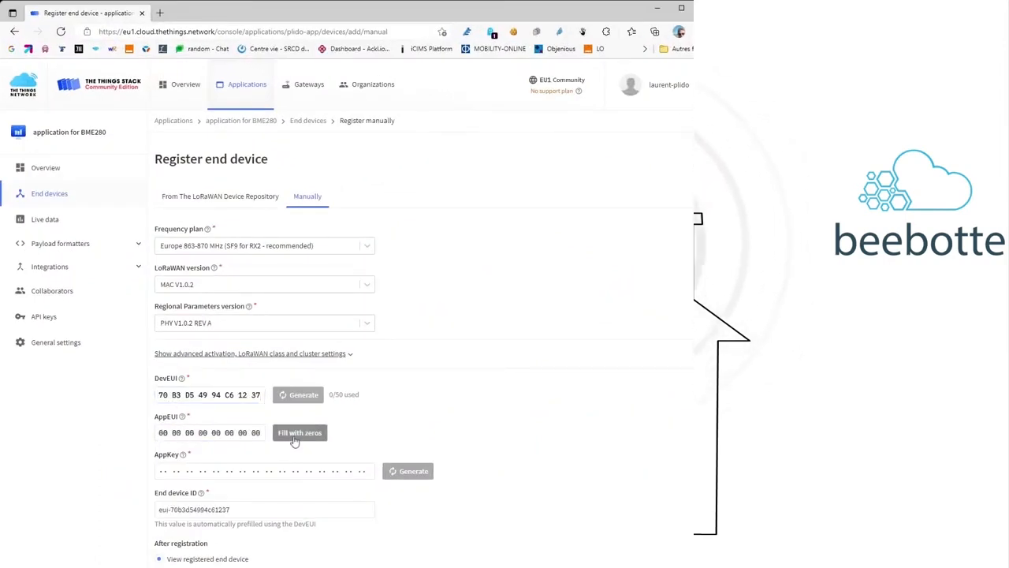
pyautogui.click(408, 472)
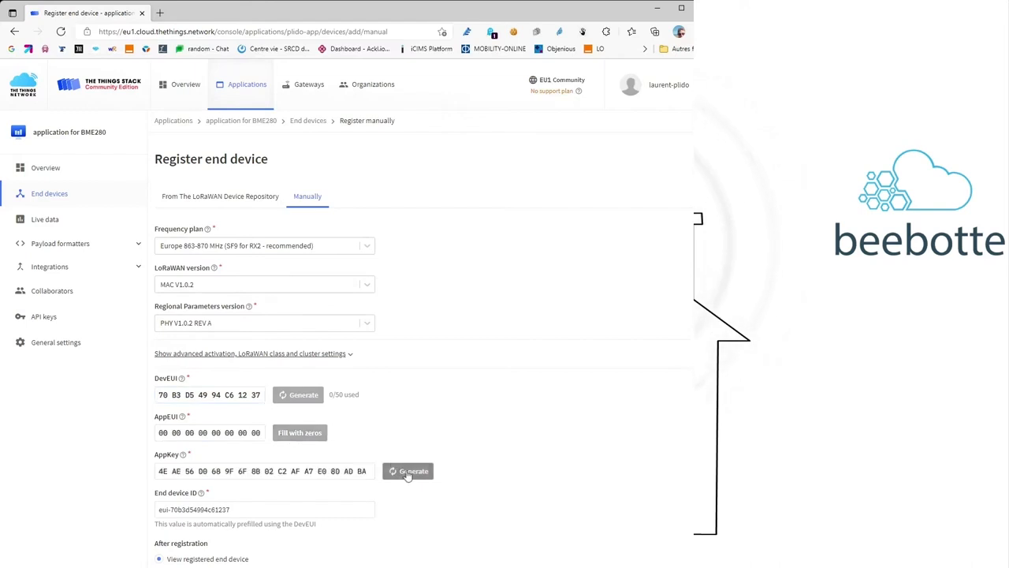
pyautogui.scroll(-1, 396, 422)
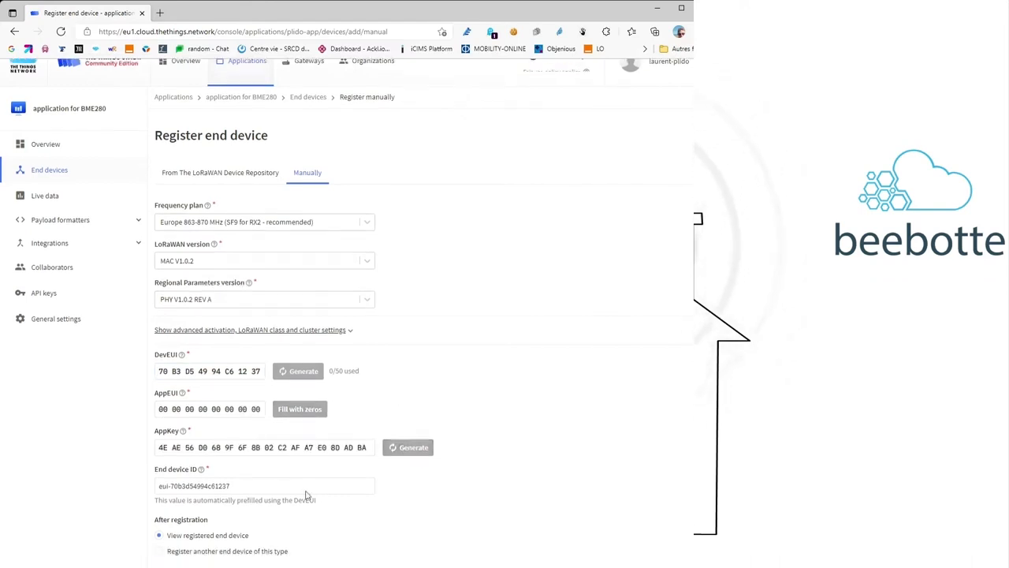
pyautogui.click(236, 567)
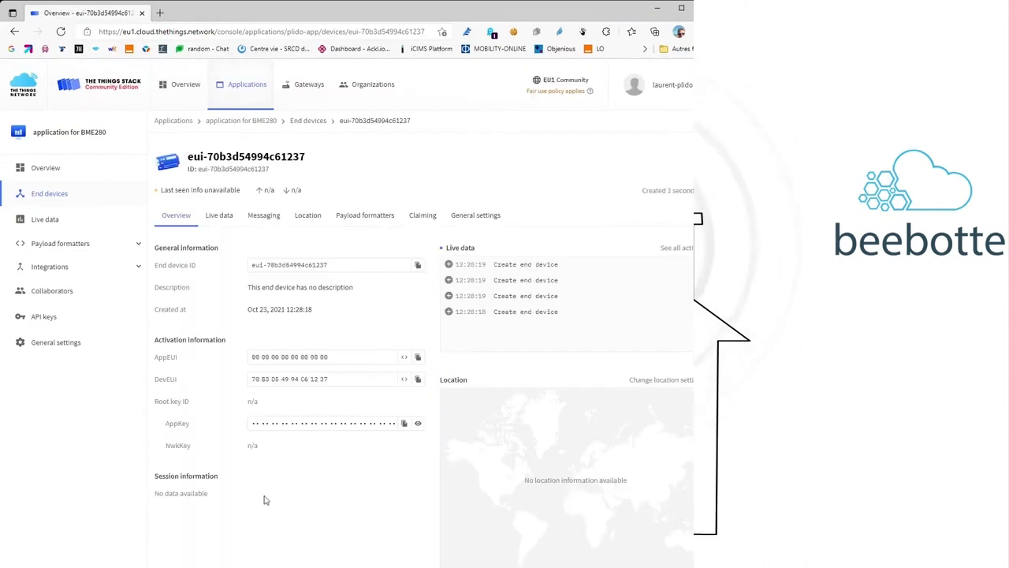
pyautogui.click(418, 423)
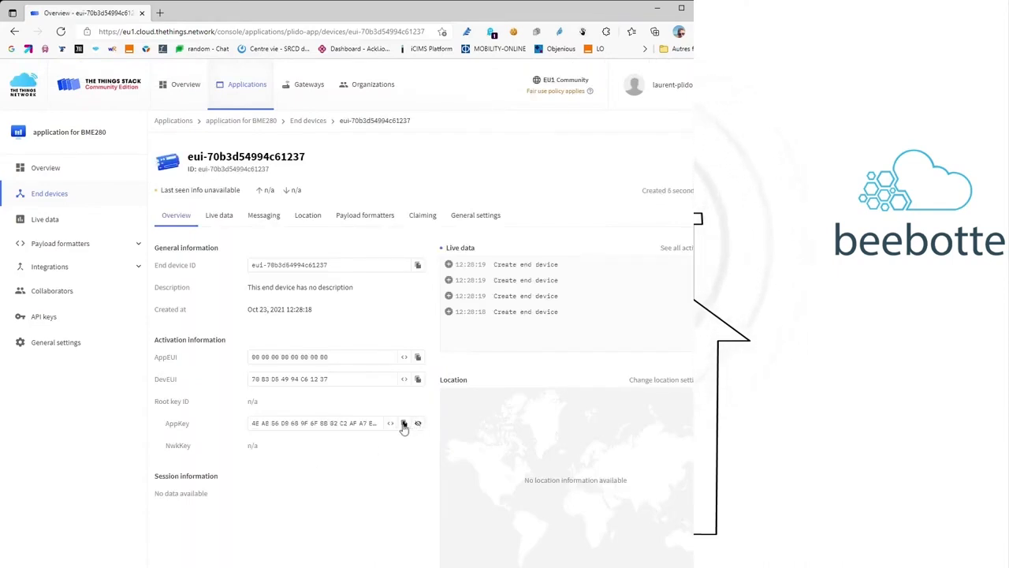
pyautogui.click(404, 424)
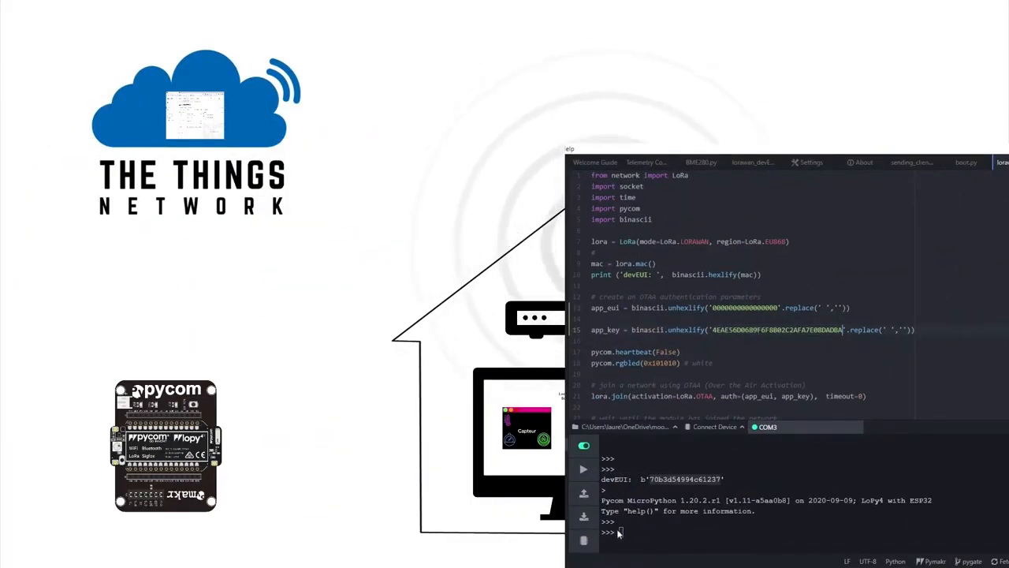
# - Run the send-and-receive script on the LoPy4 using the new AppKey
pyautogui.click(587, 470)
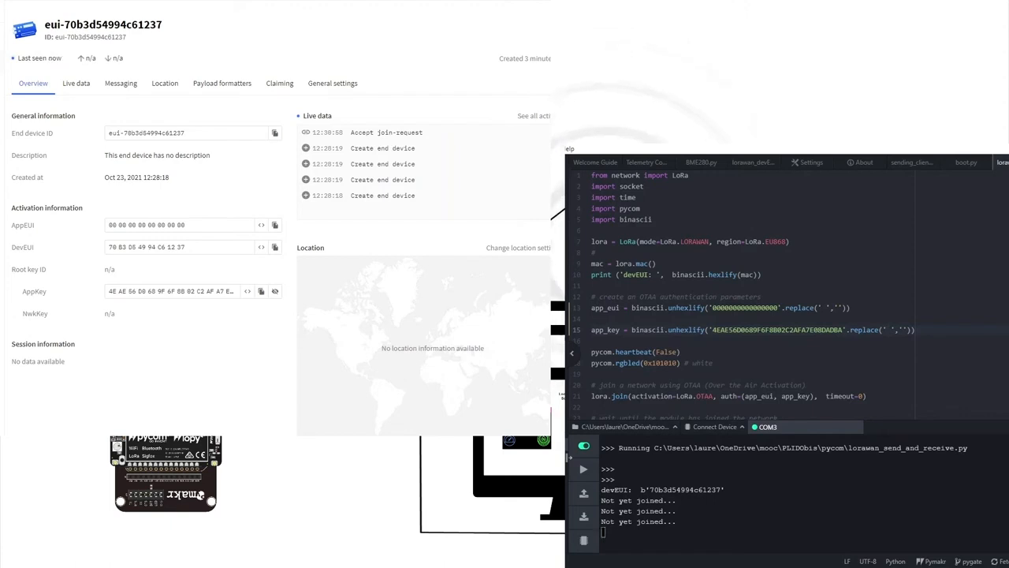
# - Inspect the device's live uplink event JSON, highlighting its uplink_message block
pyautogui.click(366, 170)
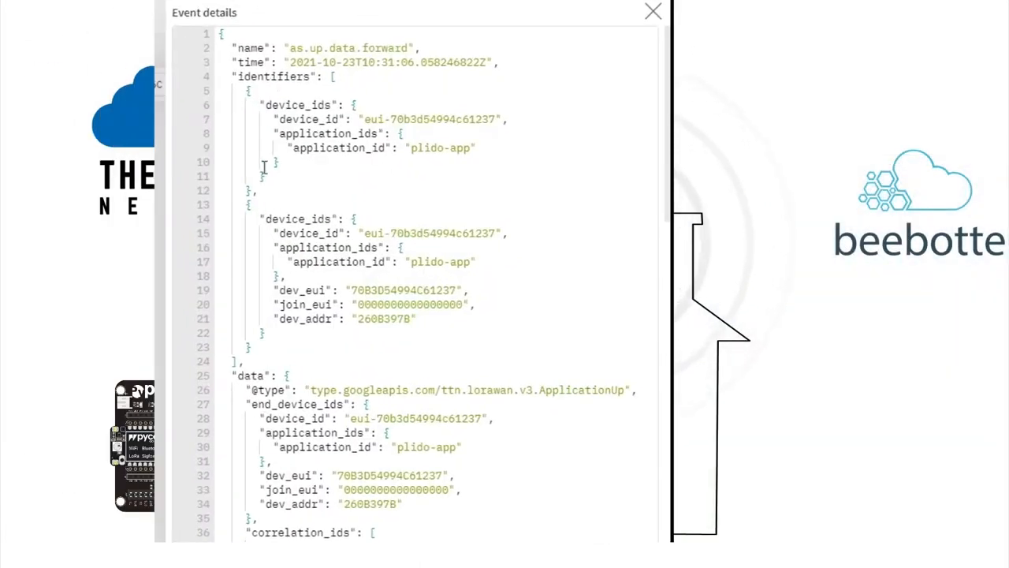
pyautogui.scroll(-2, 265, 167)
pyautogui.scroll(-6, 265, 167)
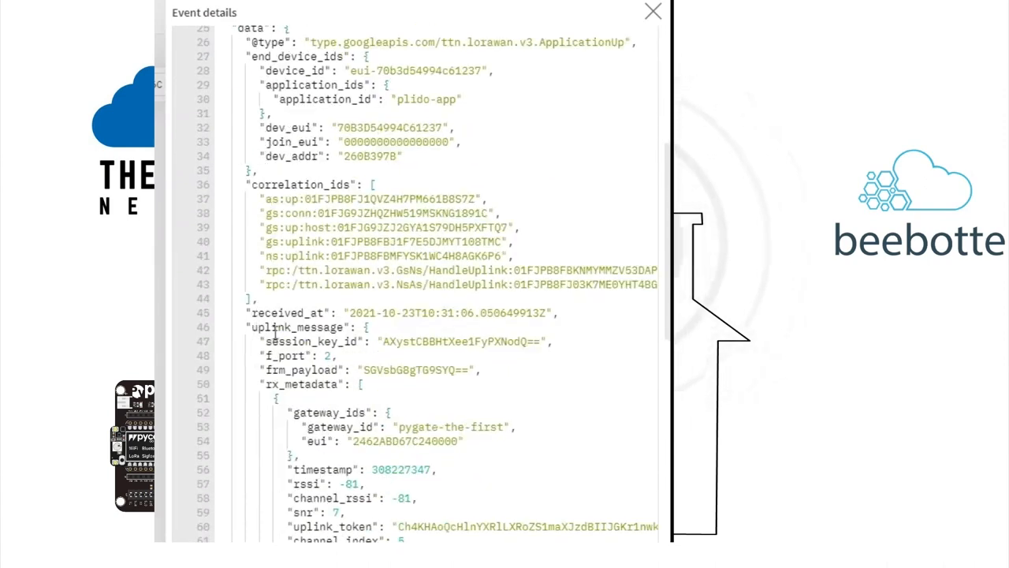
pyautogui.tripleClick(277, 326)
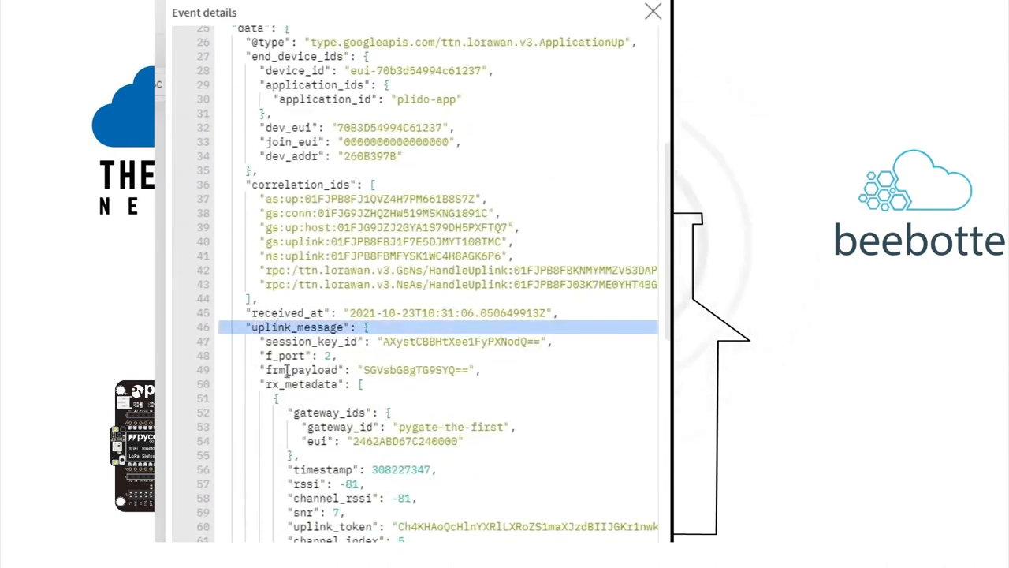
pyautogui.click(288, 372)
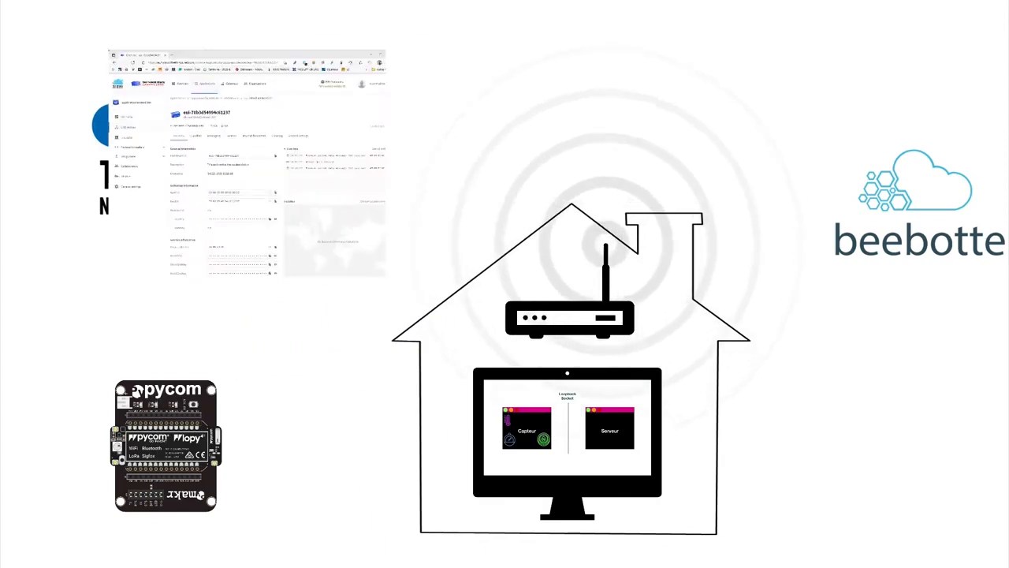
# - Start a new custom webhook from the application's Integrations > Webhooks list
pyautogui.click(79, 269)
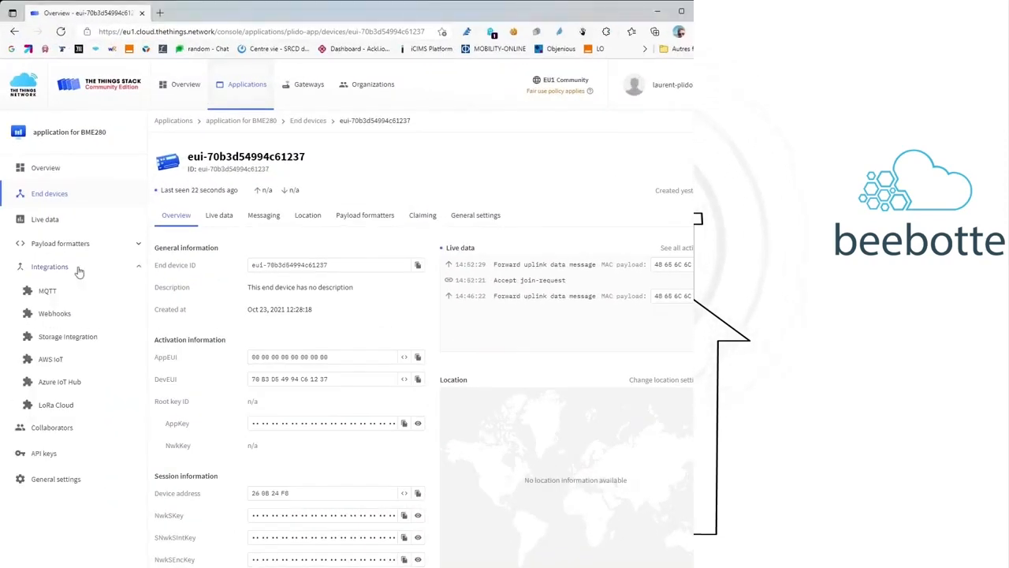
pyautogui.click(59, 316)
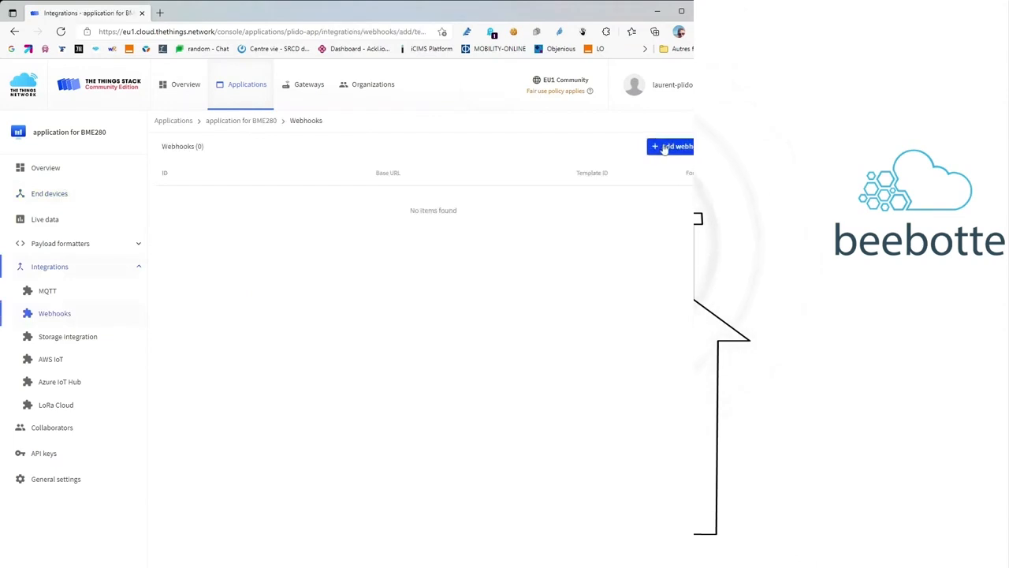
pyautogui.click(651, 147)
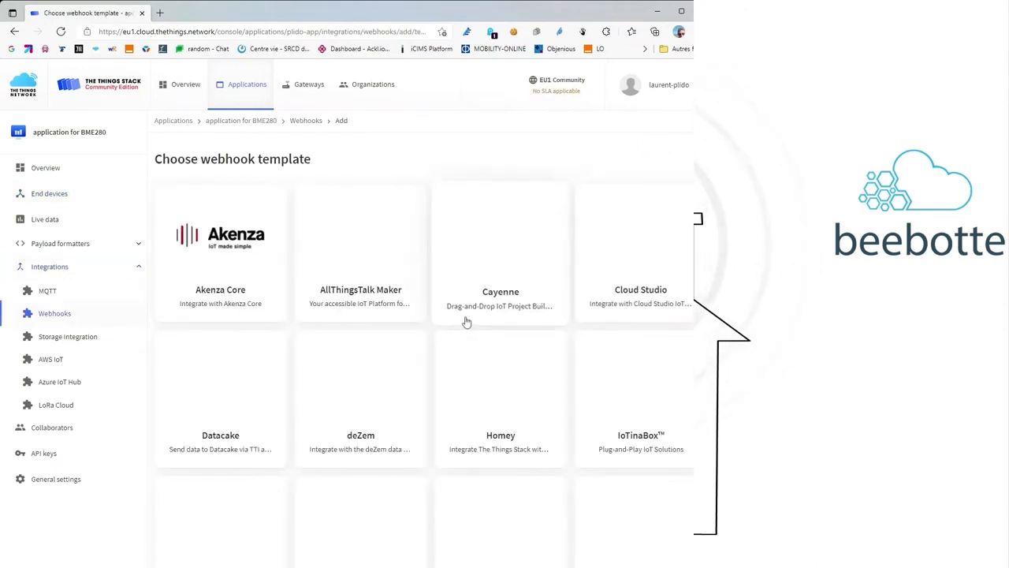
pyautogui.scroll(-3, 465, 321)
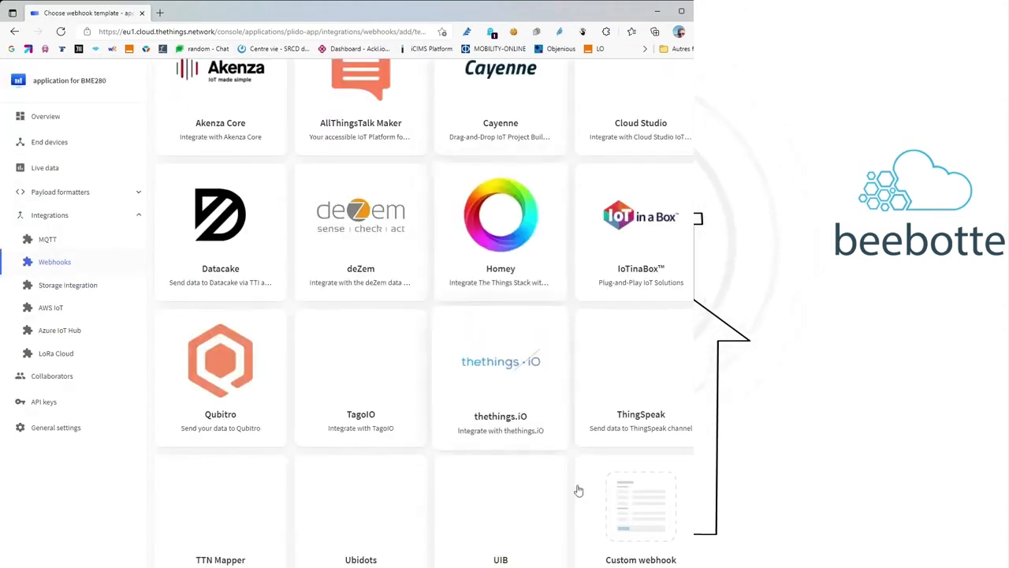
pyautogui.click(629, 511)
# - Give the webhook ID plido-wh, JSON format, the base URL, and enable uplink messages
pyautogui.write('plido-wh')
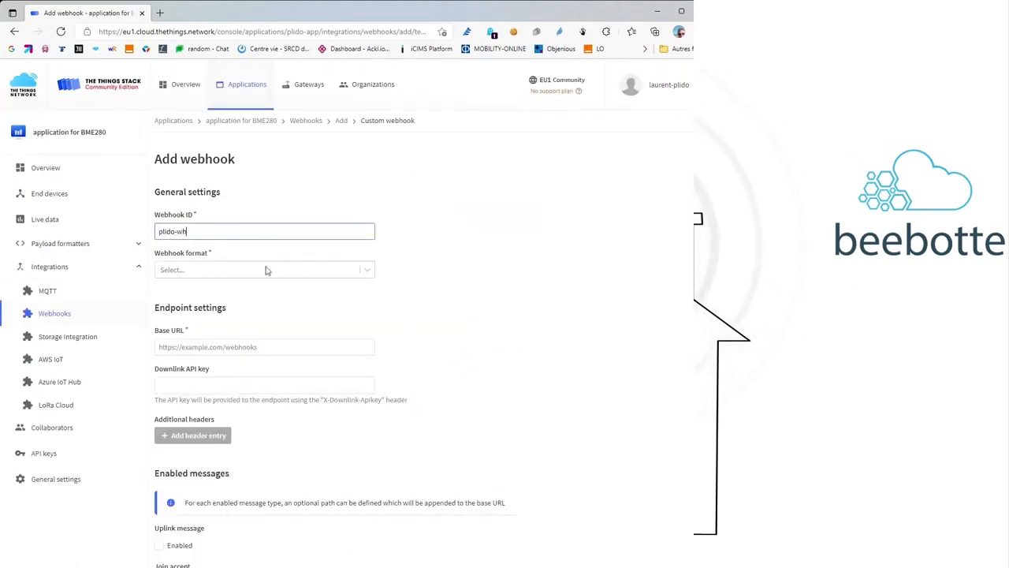
pyautogui.click(266, 269)
pyautogui.click(263, 298)
pyautogui.click(213, 347)
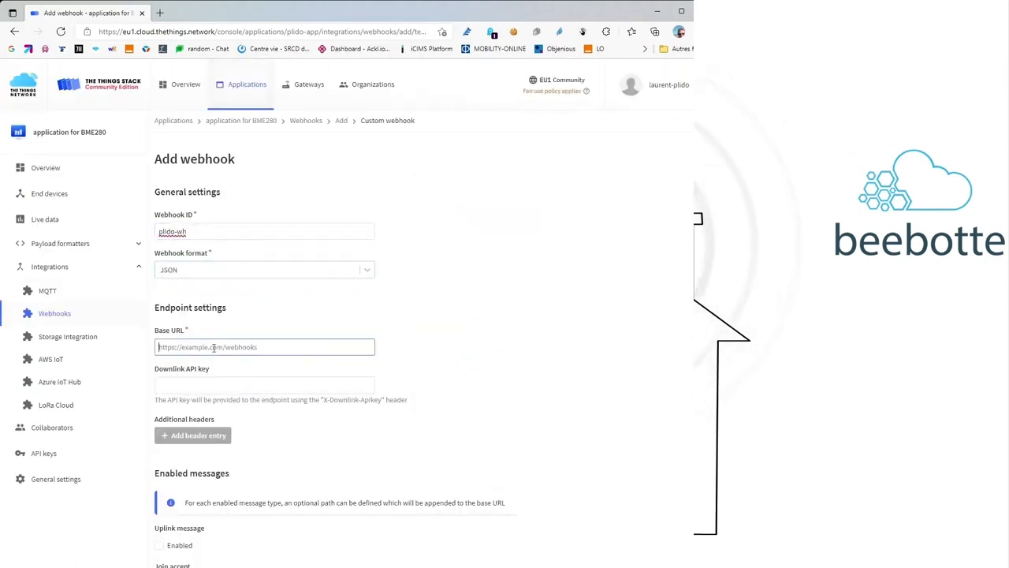
pyautogui.write('http')
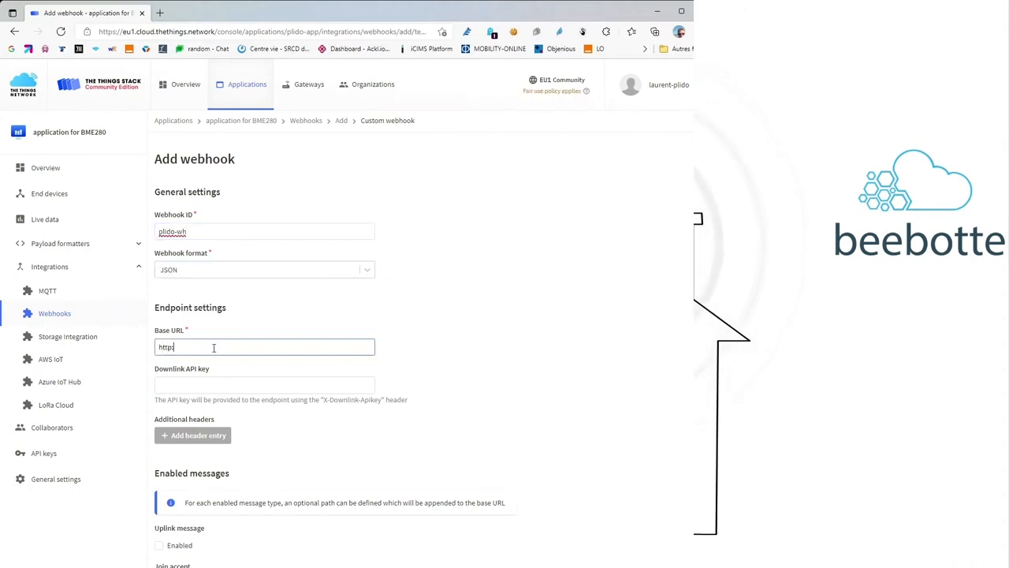
pyautogui.write('://user.ackl')
pyautogui.scroll(-5, 214, 350)
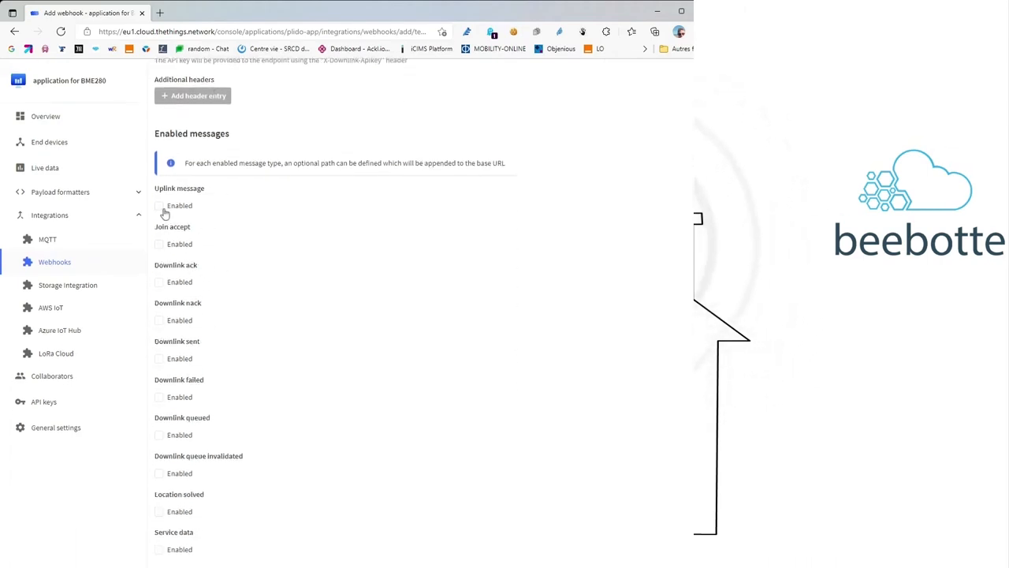
pyautogui.click(160, 206)
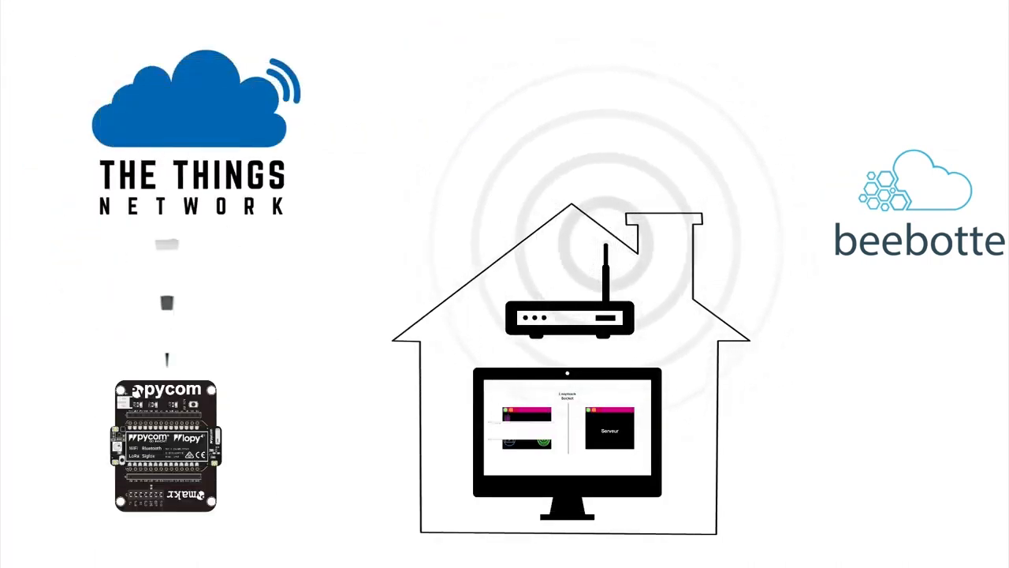
# - Run generic_relay.py with python3.9 in Terminal
pyautogui.write('3.')
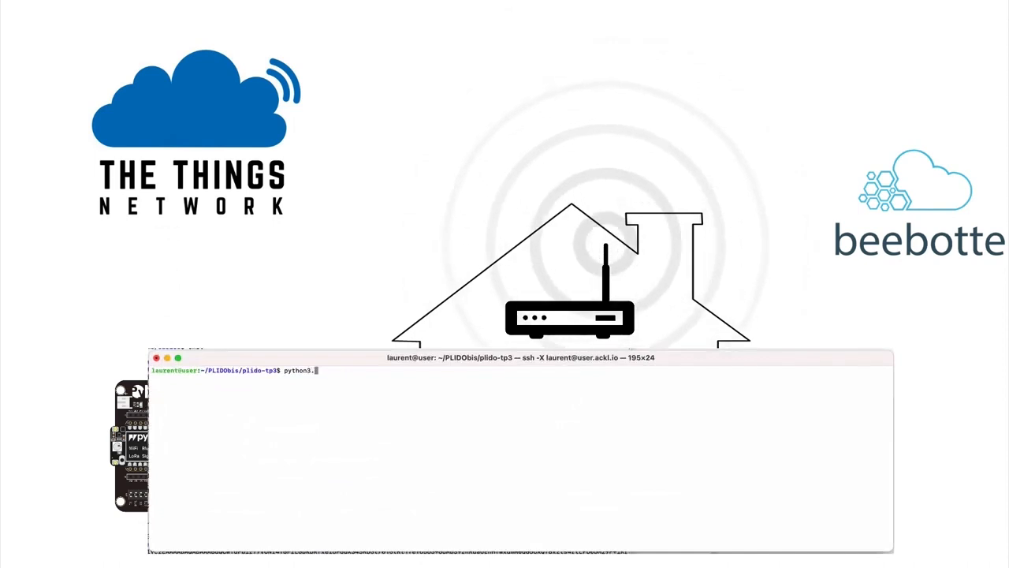
pyautogui.write('9 generic_relay.py')
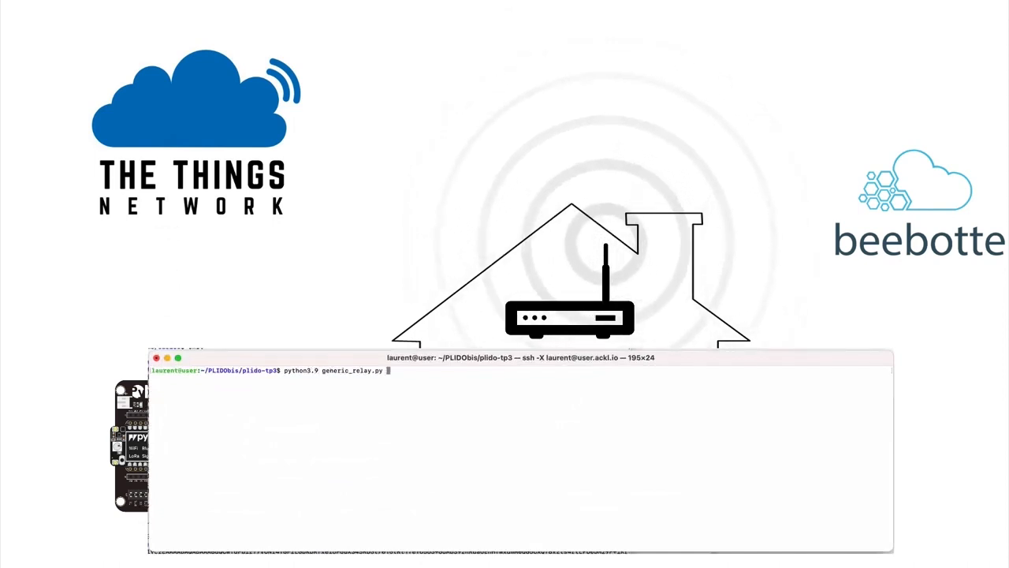
pyautogui.press('Return')
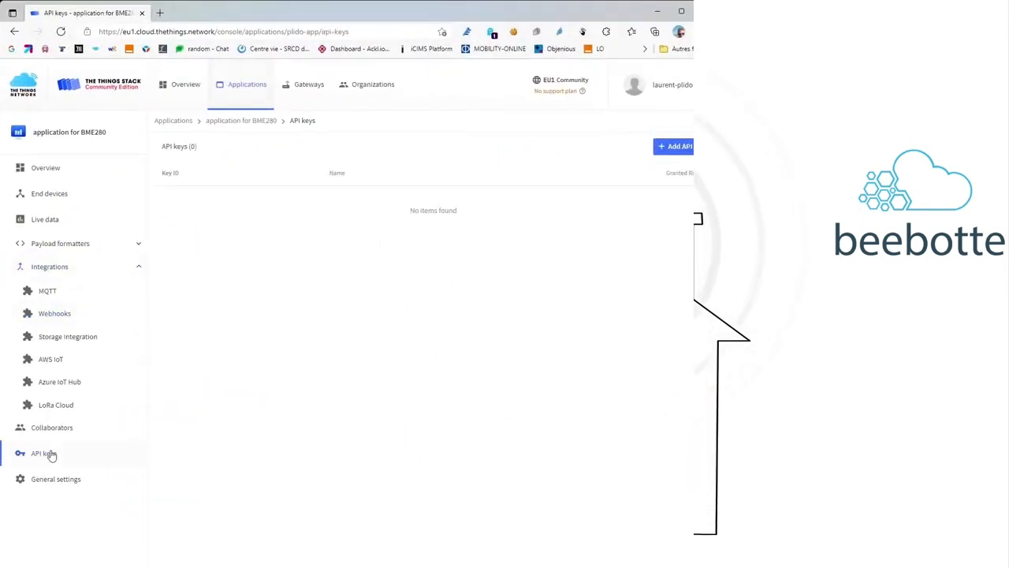
# - Create an API key with only the Write downlink application traffic right and reveal it
pyautogui.click(676, 147)
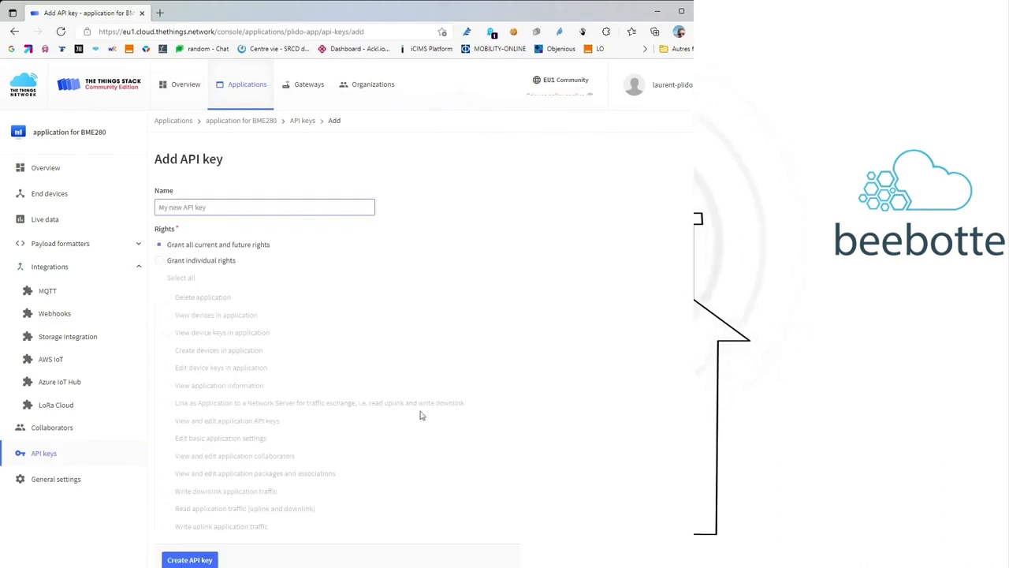
pyautogui.click(161, 263)
pyautogui.click(166, 508)
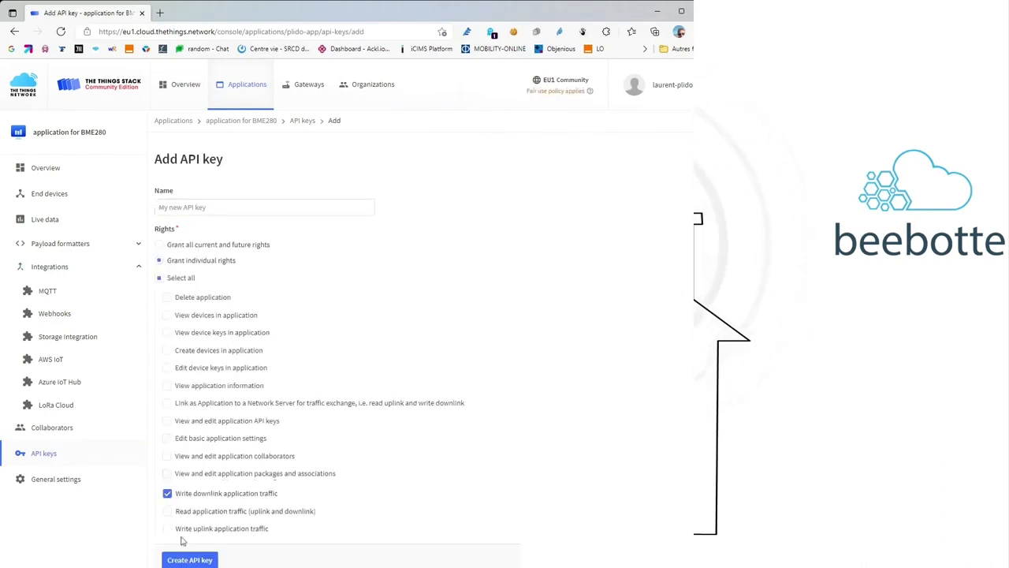
pyautogui.click(189, 560)
pyautogui.click(523, 412)
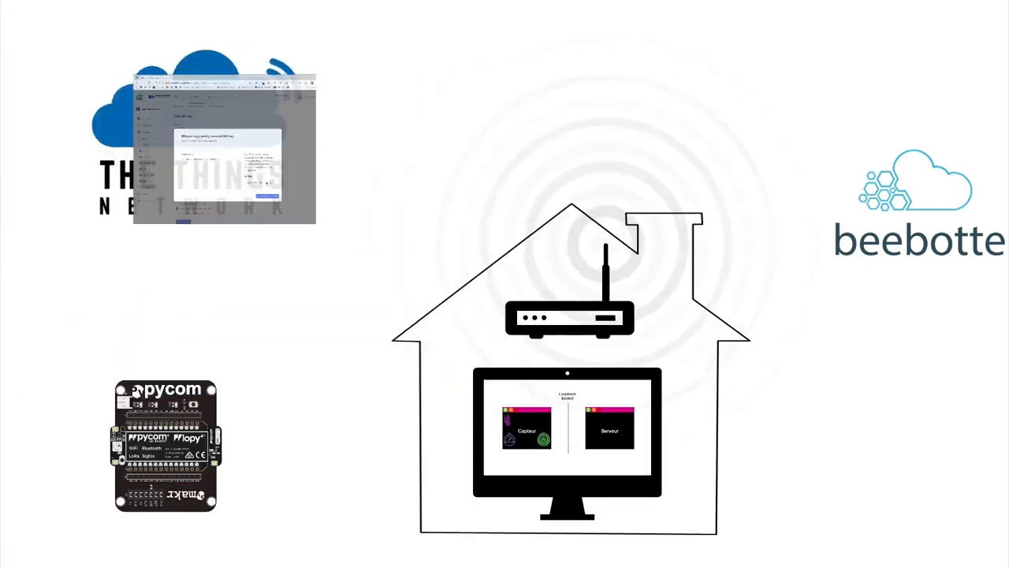
# - Replace the ENTER YOUR KEY placeholder for TTN_Downlink_Key in ttn_config.py with the API key
pyautogui.moveTo(479, 235); pyautogui.dragTo(548, 235)
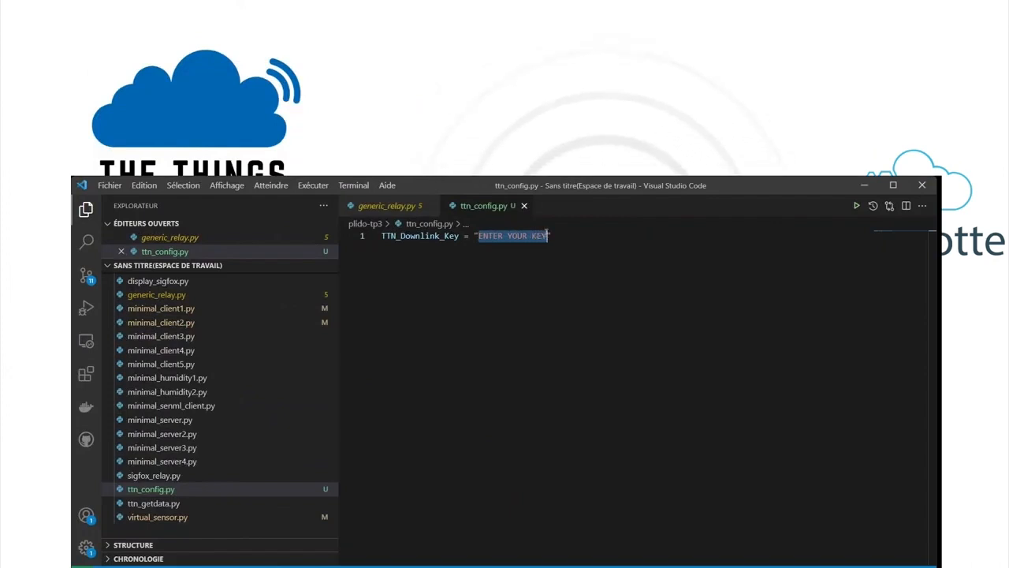
pyautogui.hotkey('ctrl', 'v')
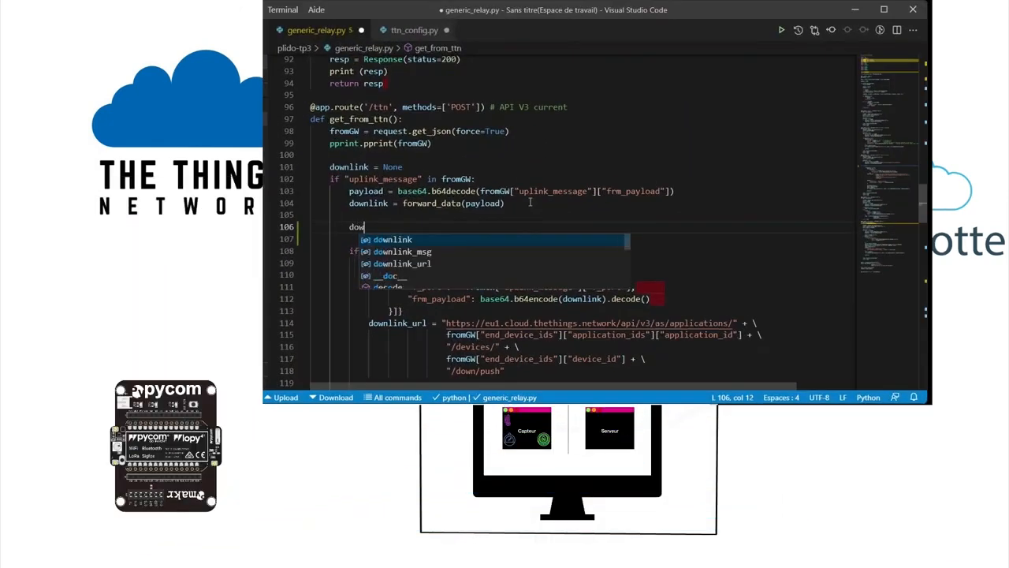
# - Add downlink = b"downlink test" to generic_relay.py and highlight the URL ids and TTN_Downlink_Key header
pyautogui.write('link = b')
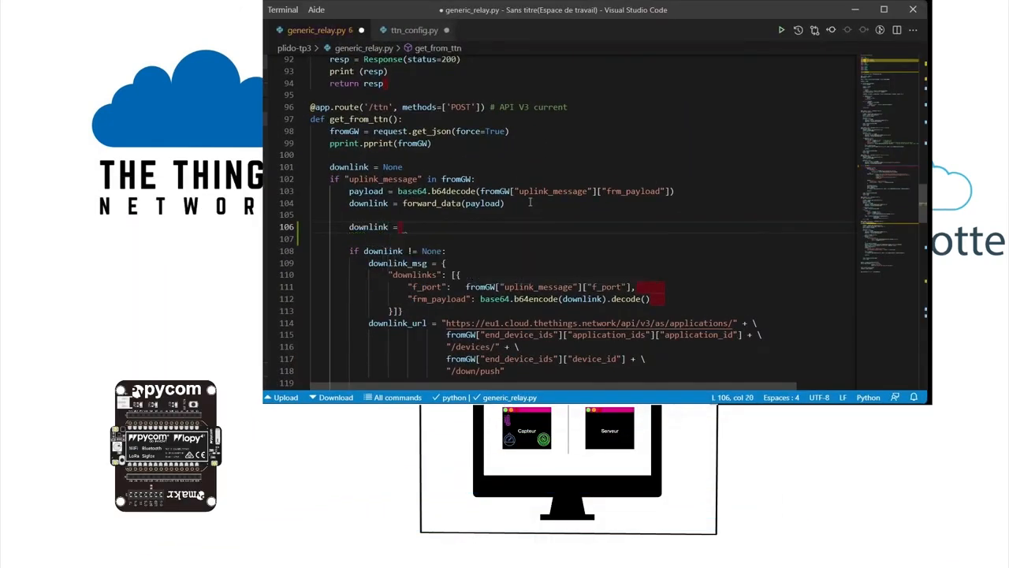
pyautogui.write('"downlink test')
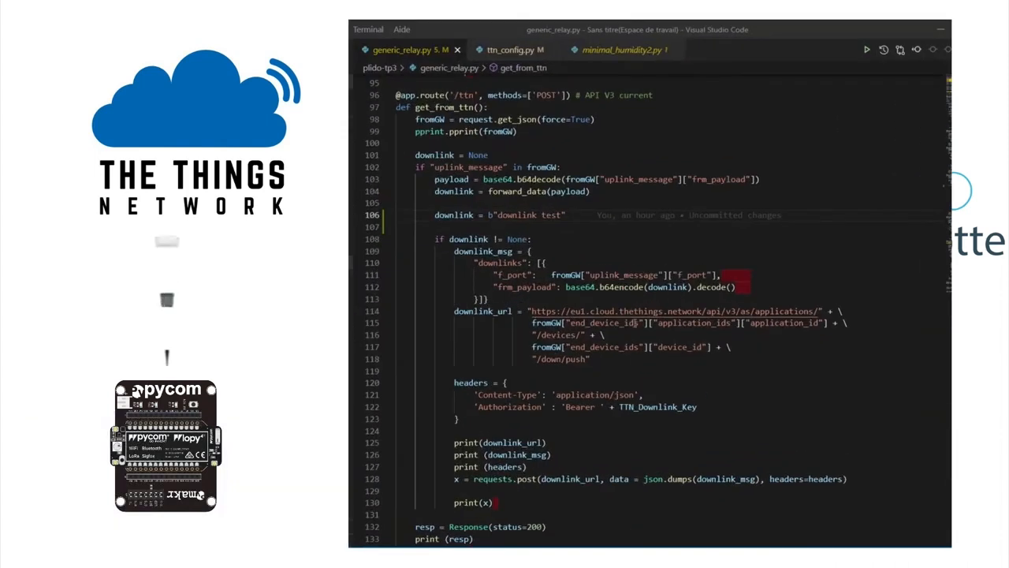
pyautogui.moveTo(533, 323); pyautogui.dragTo(715, 332)
pyautogui.moveTo(796, 331); pyautogui.dragTo(842, 323)
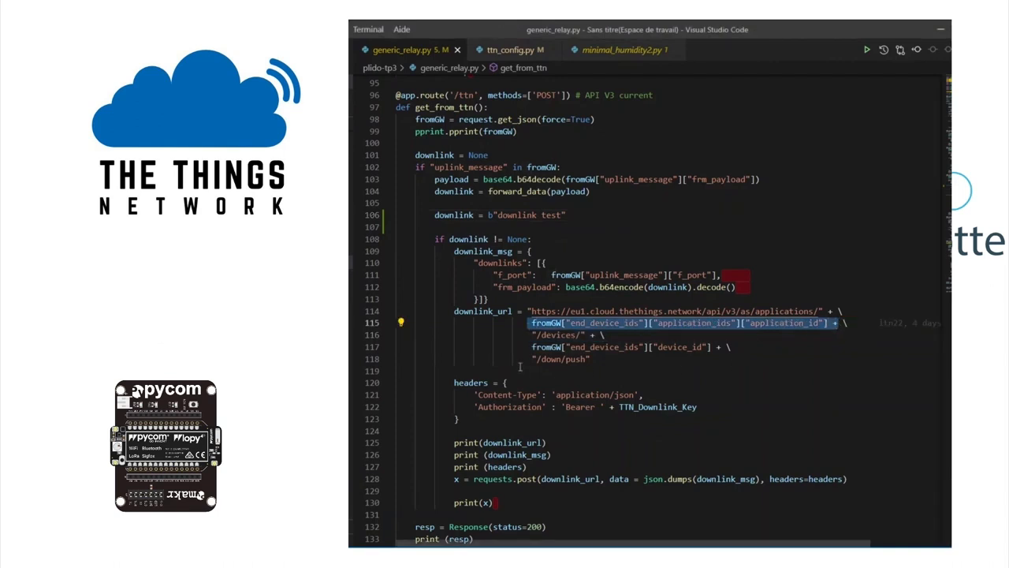
pyautogui.moveTo(532, 347); pyautogui.dragTo(742, 347)
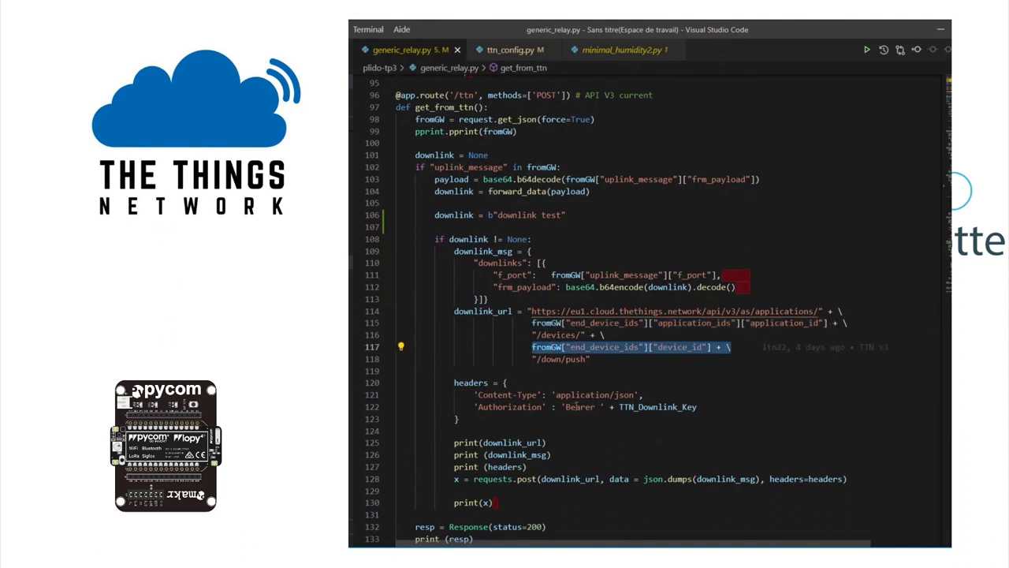
pyautogui.moveTo(474, 407); pyautogui.dragTo(710, 406)
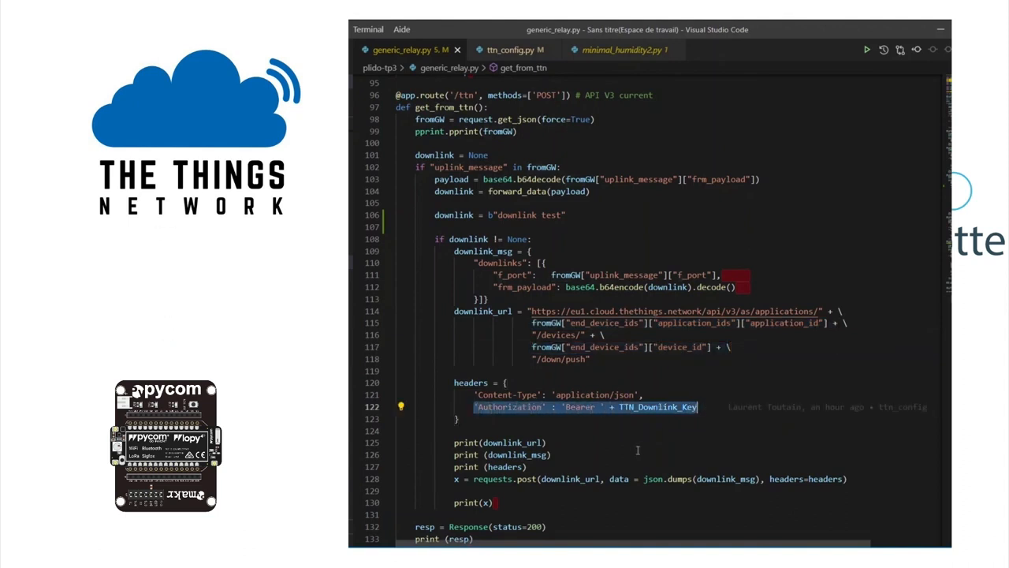